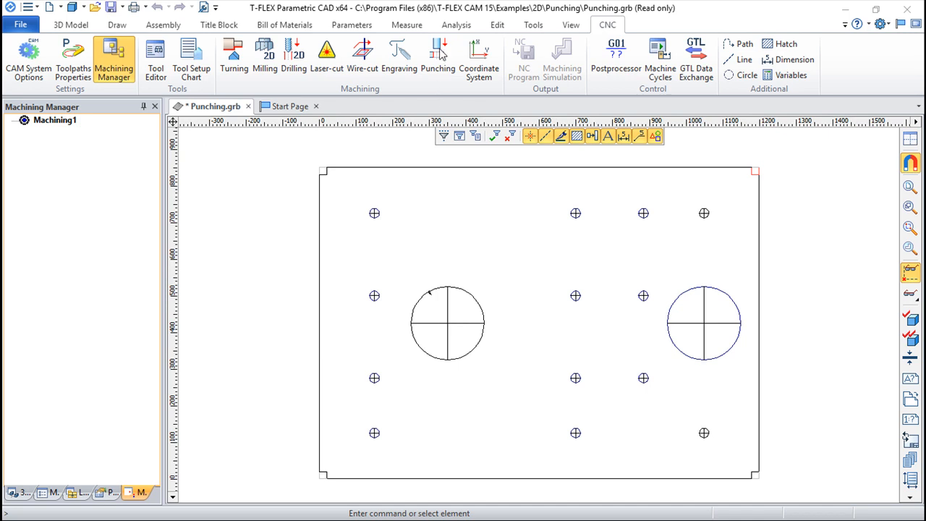
- Start a new punching toolpath of the contour punching type
{"action": "left_click", "coordinate": [439, 52]}
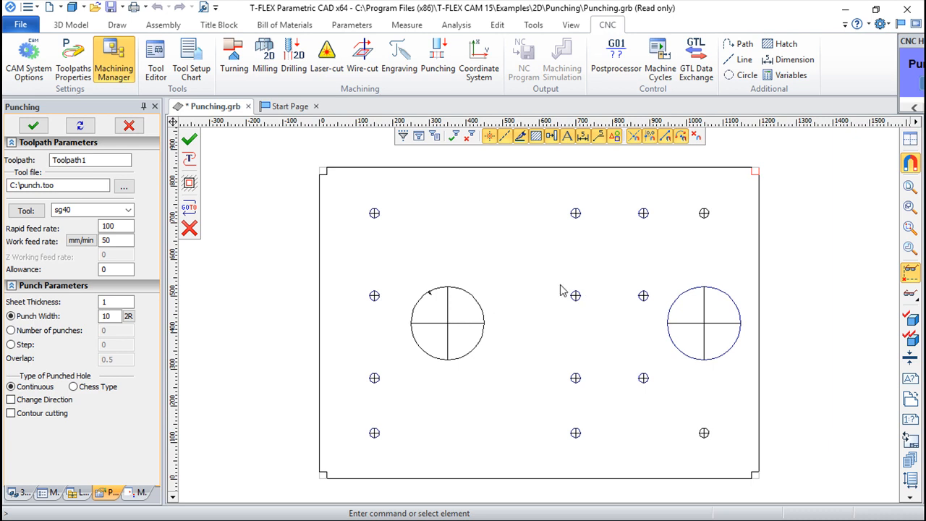
{"action": "scroll", "coordinate": [498, 340], "scroll_direction": "up", "scroll_amount": 1}
{"action": "scroll", "coordinate": [494, 343], "scroll_direction": "down", "scroll_amount": 1}
{"action": "scroll", "coordinate": [492, 332], "scroll_direction": "up", "scroll_amount": 1}
{"action": "scroll", "coordinate": [497, 337], "scroll_direction": "down", "scroll_amount": 1}
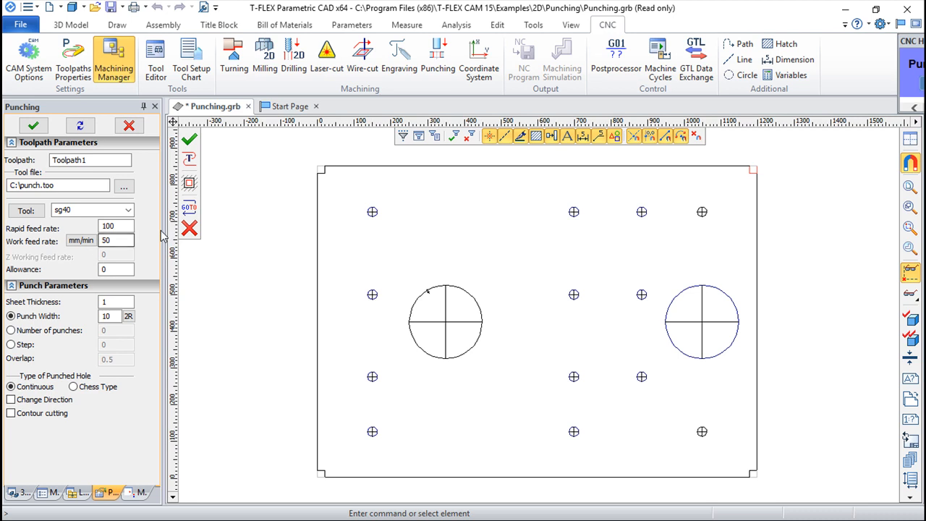
{"action": "left_click", "coordinate": [189, 184]}
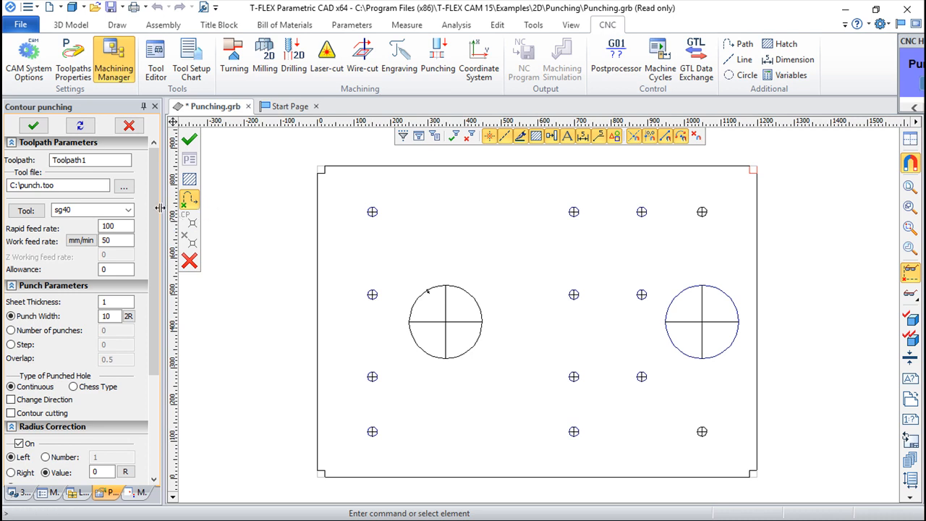
- Load the tool file Punching.too for the toolpath and choose the tool 8(circl89.5)
{"action": "left_click", "coordinate": [125, 188]}
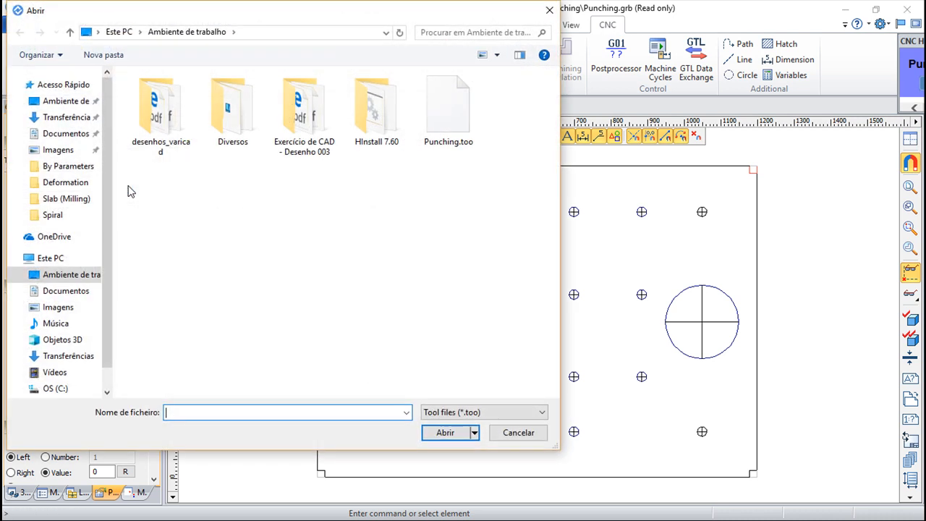
{"action": "left_click", "coordinate": [451, 113]}
{"action": "left_click", "coordinate": [446, 432]}
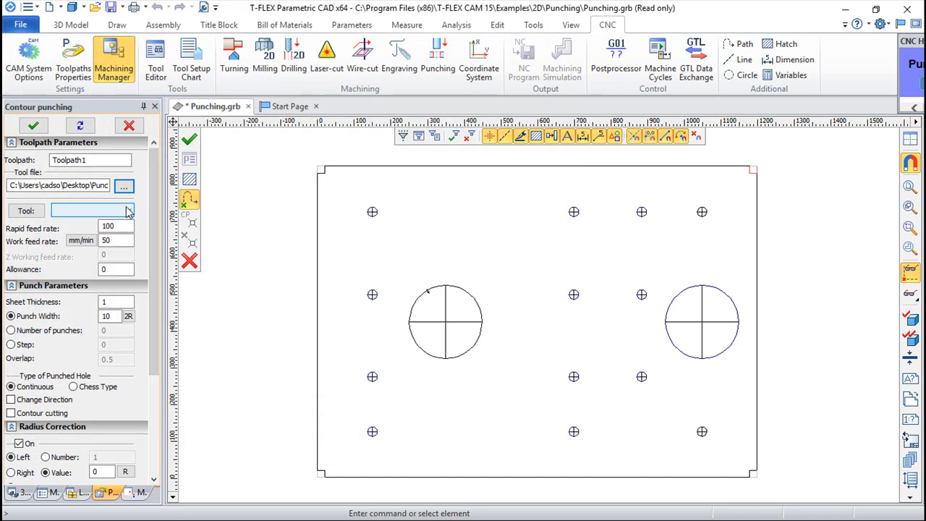
{"action": "left_click", "coordinate": [130, 210]}
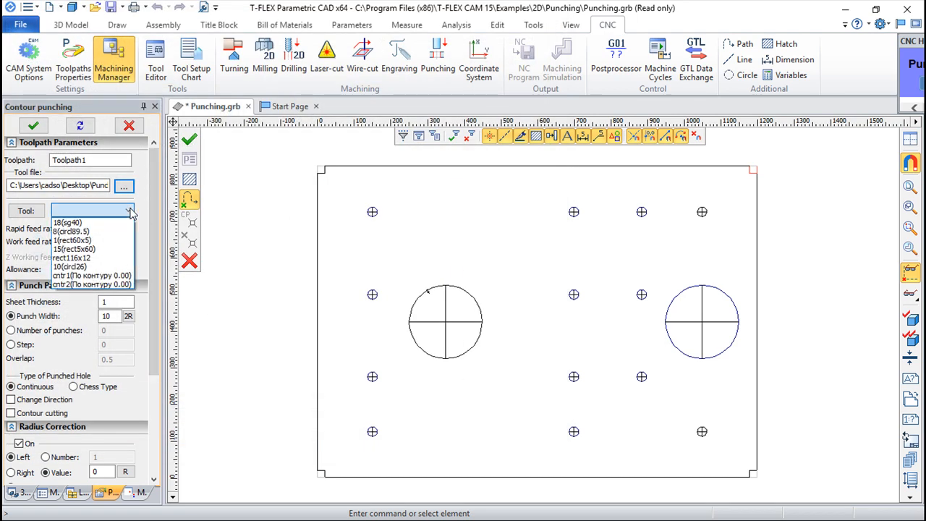
{"action": "left_click", "coordinate": [73, 231]}
- Examine the selected punch in the Tool Editor, including the available tool types and section shapes
{"action": "left_click", "coordinate": [26, 210]}
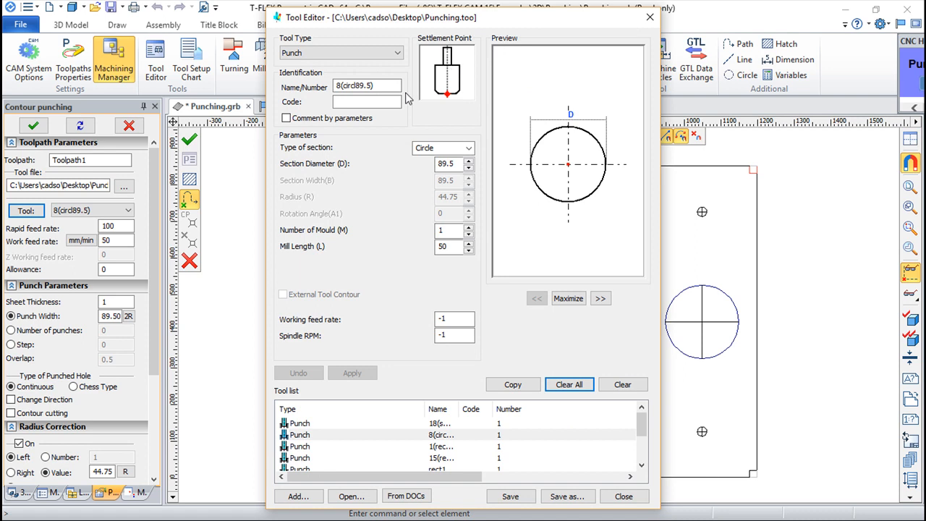
{"action": "left_click", "coordinate": [387, 54]}
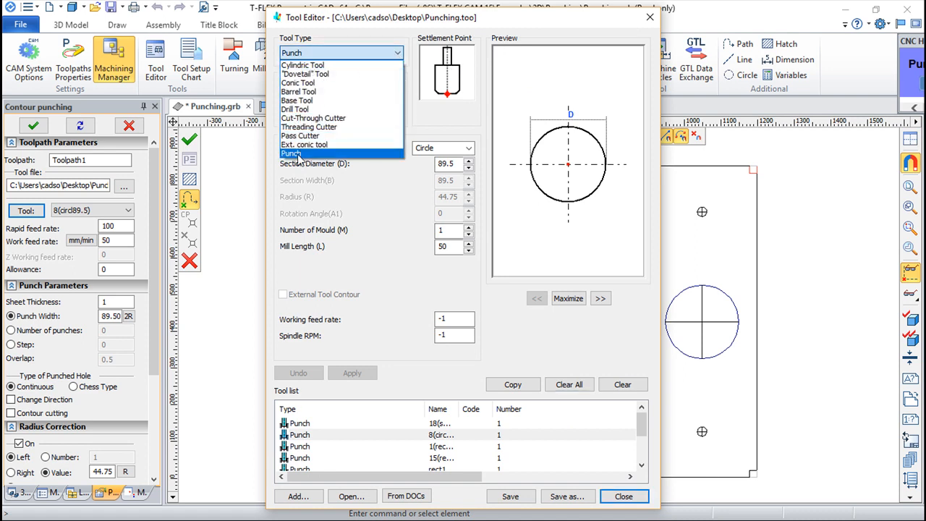
{"action": "left_click", "coordinate": [396, 201]}
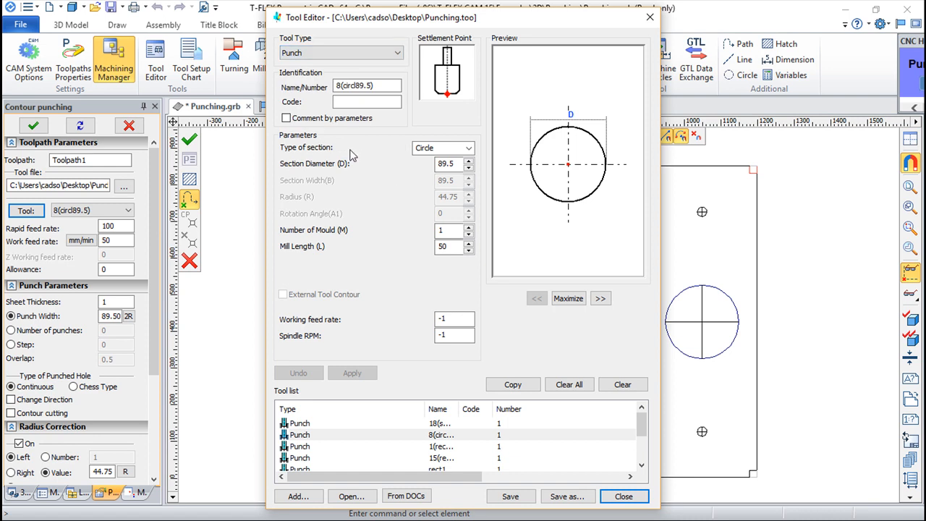
{"action": "left_click", "coordinate": [469, 147]}
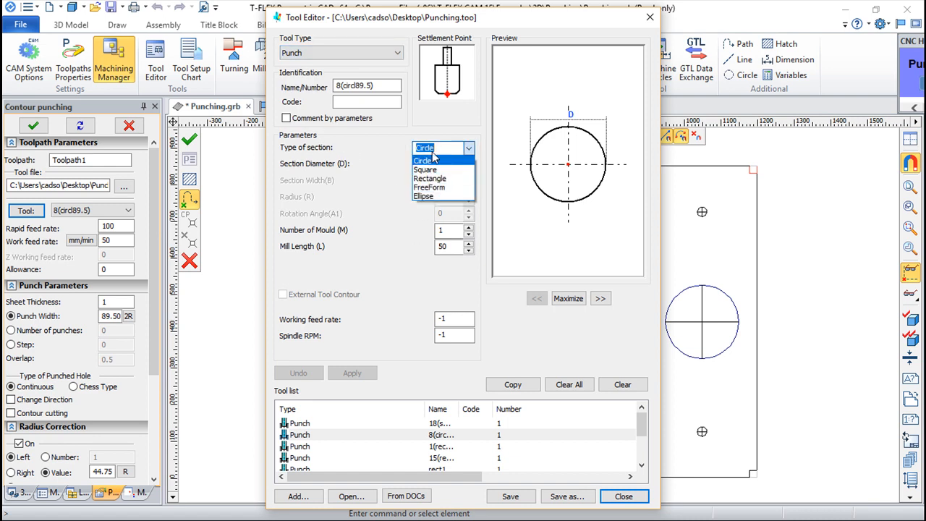
{"action": "left_click", "coordinate": [405, 241]}
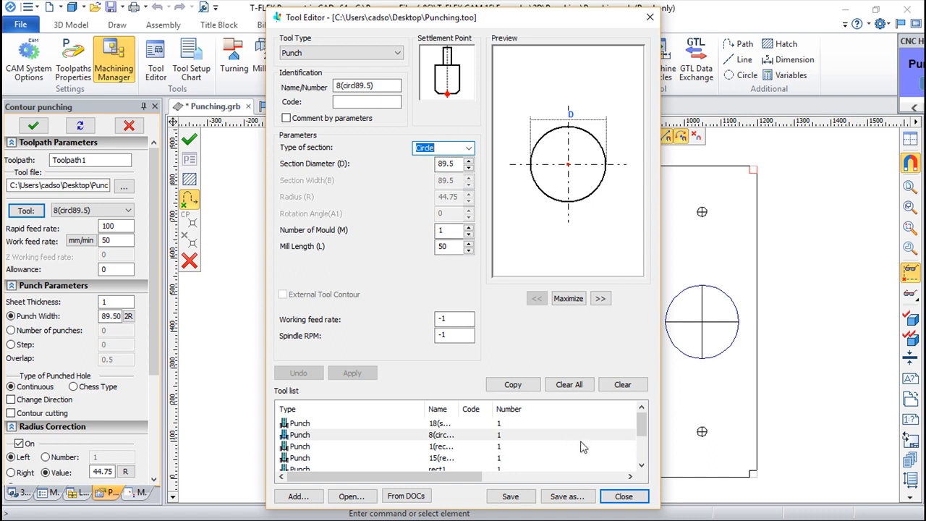
{"action": "left_click", "coordinate": [623, 496]}
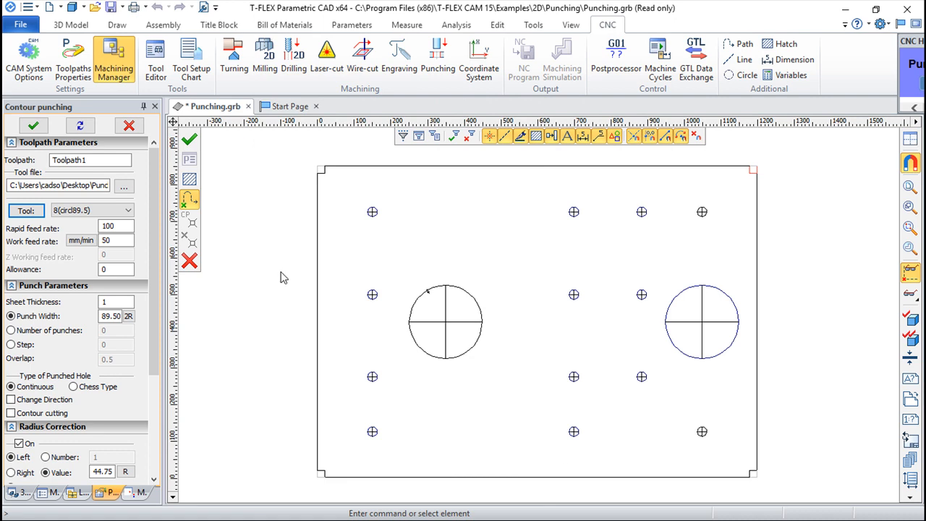
- Review the contour punching settings for feed rates, allowance and sheet thickness
{"action": "left_click", "coordinate": [116, 241]}
{"action": "left_click", "coordinate": [112, 227]}
{"action": "left_click", "coordinate": [131, 240]}
{"action": "left_click", "coordinate": [115, 269]}
{"action": "left_click_drag", "start_coordinate": [154, 252], "coordinate": [156, 343]}
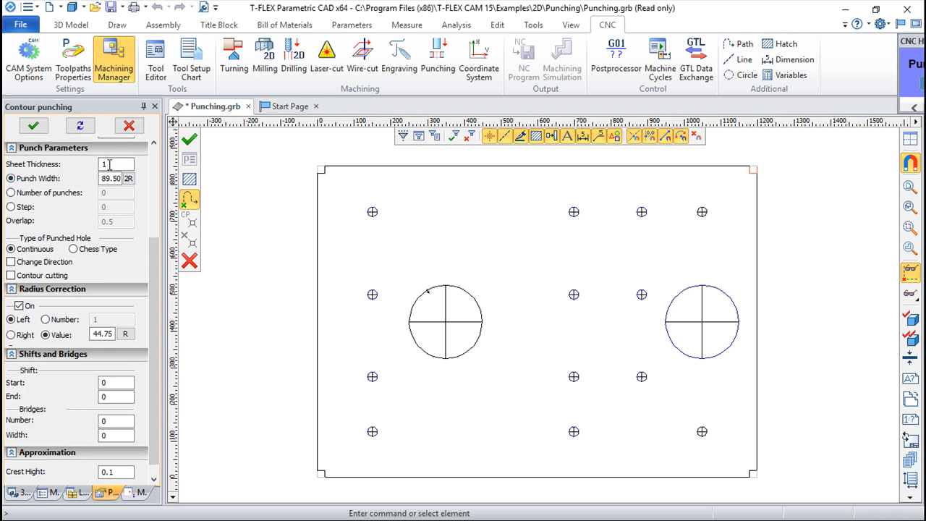
{"action": "left_click", "coordinate": [111, 165]}
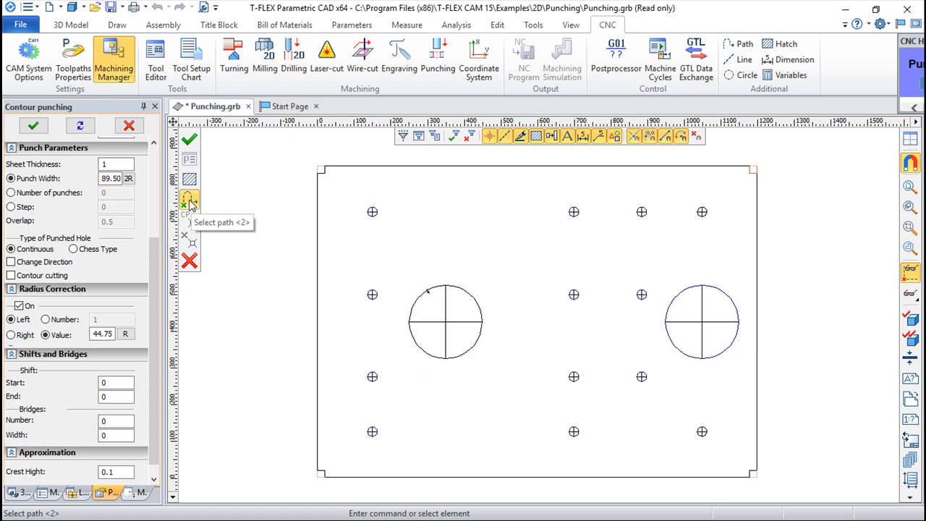
- Create the contour punching toolpath on the left large circle with Change Direction enabled
{"action": "left_click", "coordinate": [475, 351]}
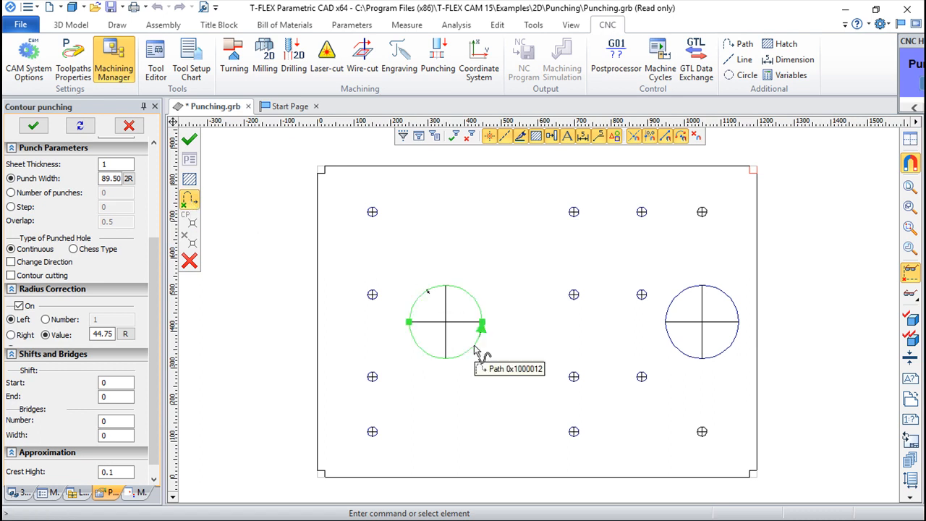
{"action": "scroll", "coordinate": [482, 329], "scroll_direction": "up", "scroll_amount": 3}
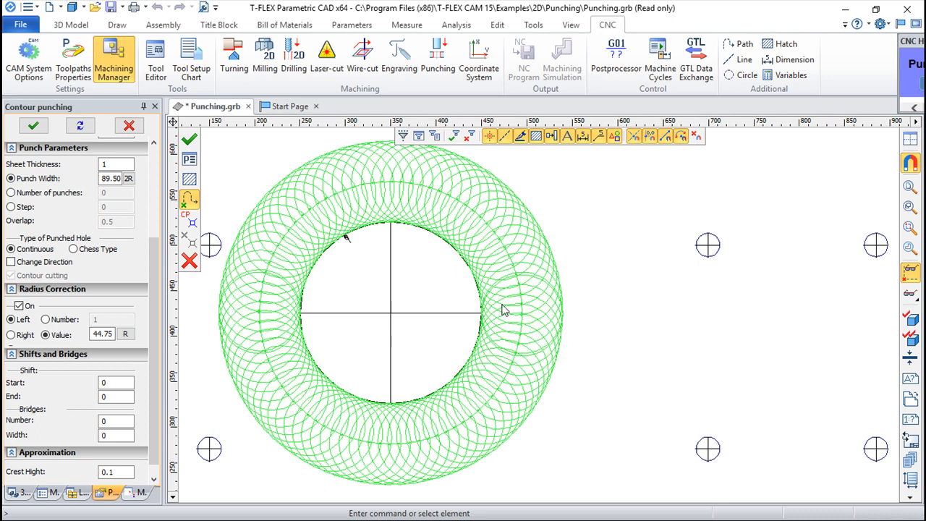
{"action": "scroll", "coordinate": [397, 289], "scroll_direction": "down", "scroll_amount": 1}
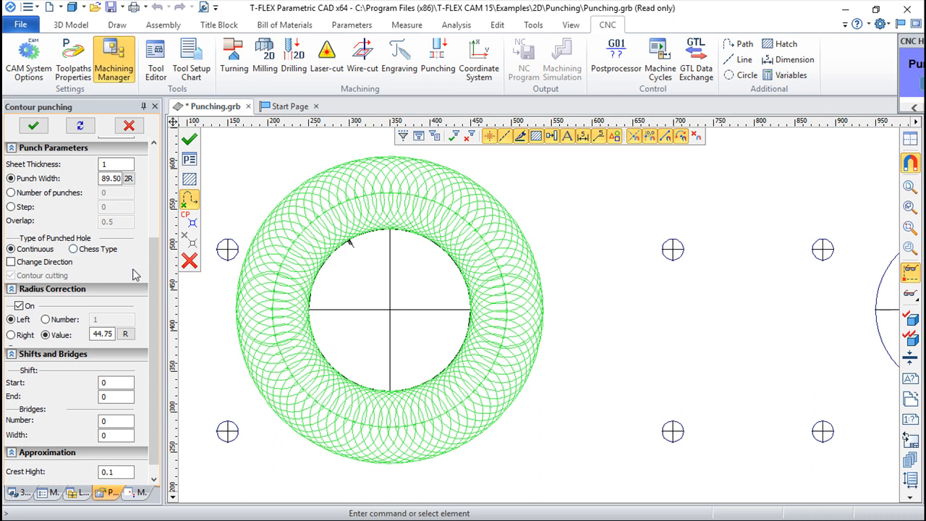
{"action": "left_click", "coordinate": [10, 263]}
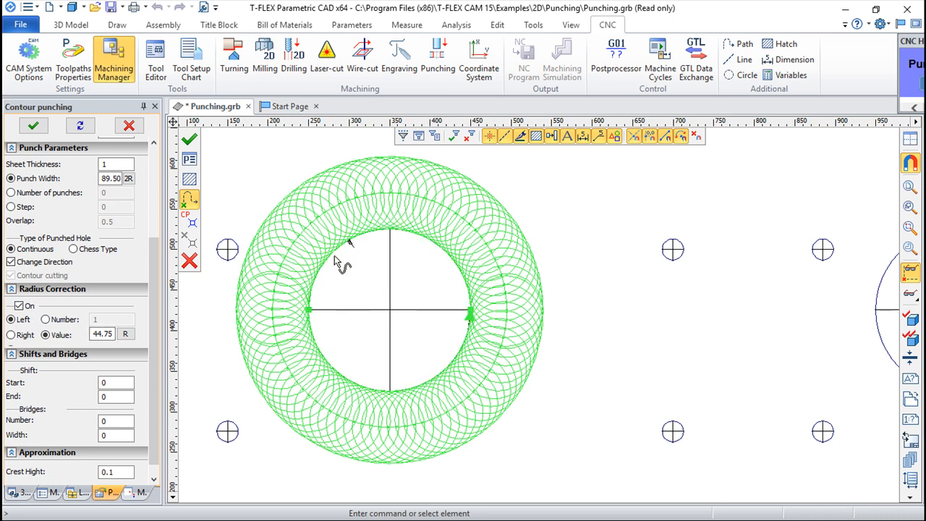
{"action": "left_click", "coordinate": [189, 141]}
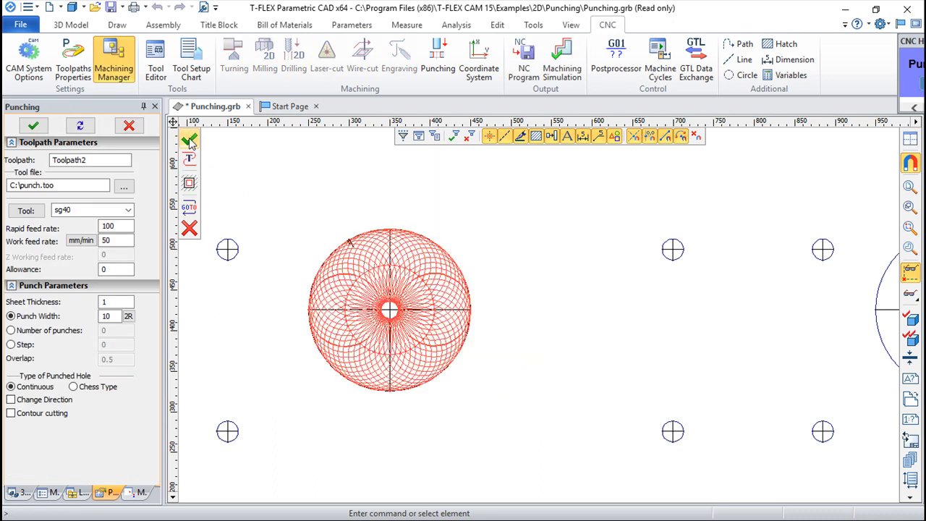
- Play the machining simulation of the large circle's punching toolpath and exit the simulator
{"action": "scroll", "coordinate": [365, 235], "scroll_direction": "up", "scroll_amount": 3}
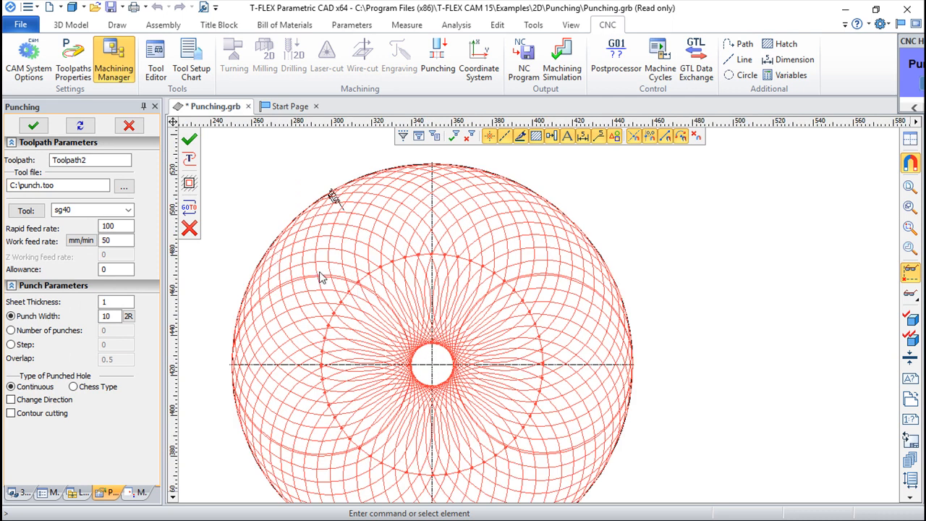
{"action": "scroll", "coordinate": [322, 277], "scroll_direction": "down", "scroll_amount": 2}
{"action": "middle_click_drag", "start_coordinate": [329, 289], "coordinate": [434, 262]}
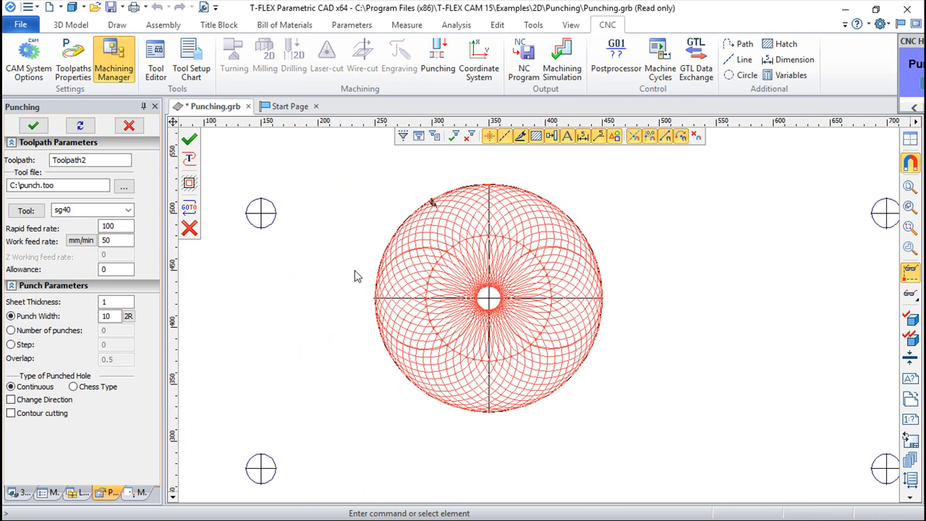
{"action": "left_click", "coordinate": [562, 65]}
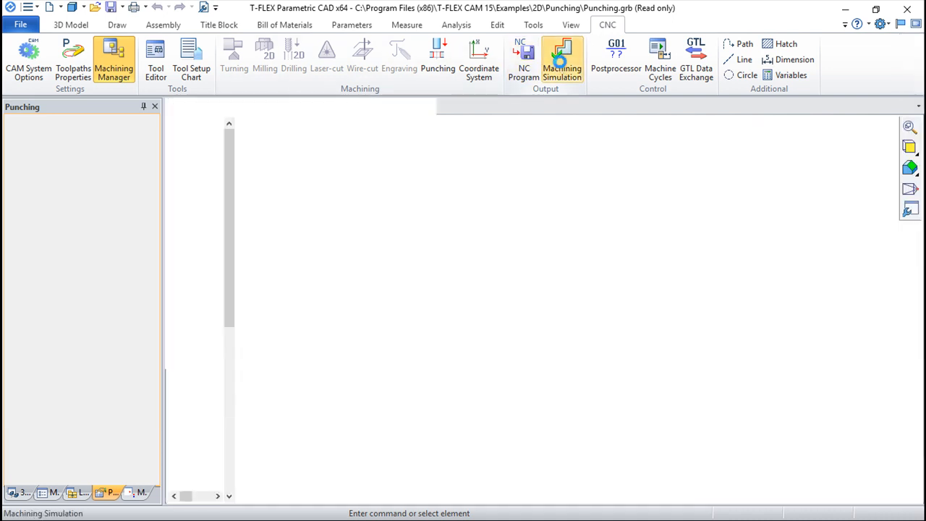
{"action": "scroll", "coordinate": [593, 313], "scroll_direction": "up", "scroll_amount": 6}
{"action": "middle_click_drag", "start_coordinate": [505, 347], "coordinate": [686, 246]}
{"action": "scroll", "coordinate": [649, 261], "scroll_direction": "up", "scroll_amount": 2}
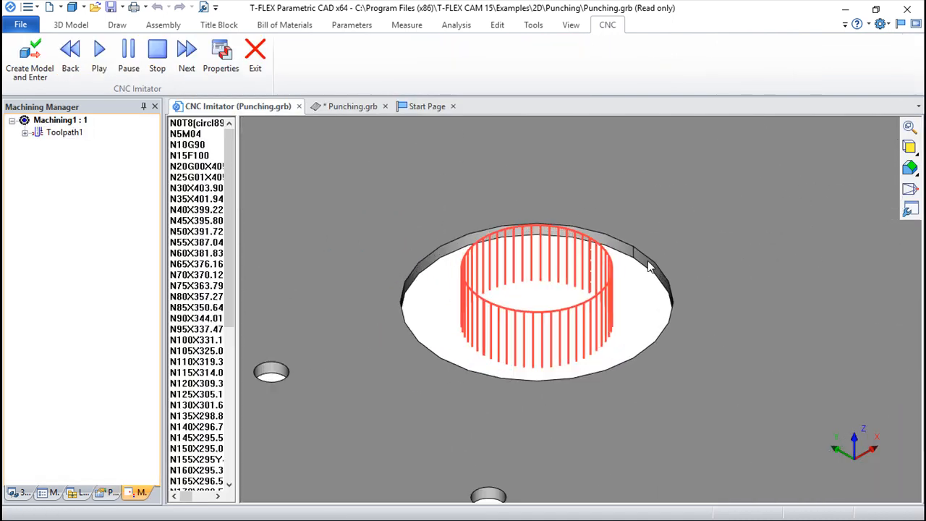
{"action": "left_click", "coordinate": [102, 48]}
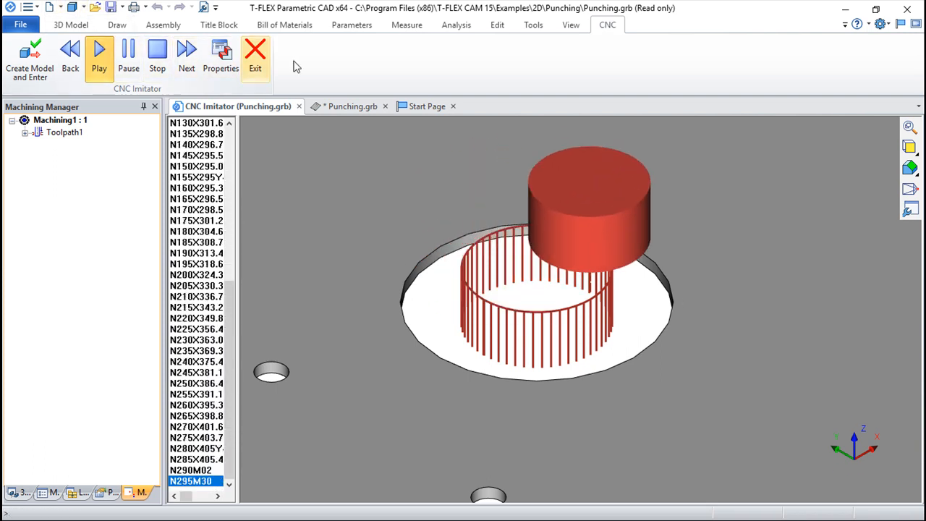
{"action": "left_click", "coordinate": [256, 52]}
- Edit Toolpath1 and set its approximation crest height to 1
{"action": "double_click", "coordinate": [64, 133]}
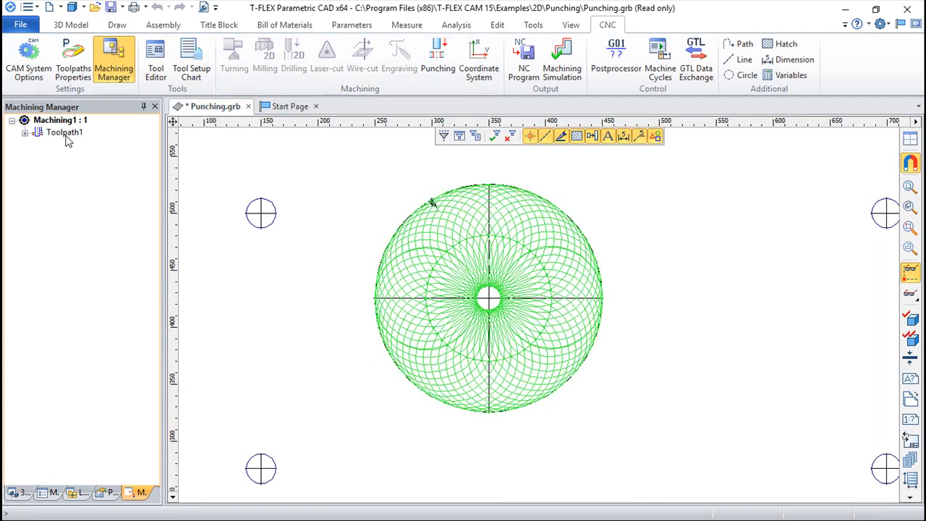
{"action": "left_click_drag", "start_coordinate": [154, 338], "coordinate": [155, 441]}
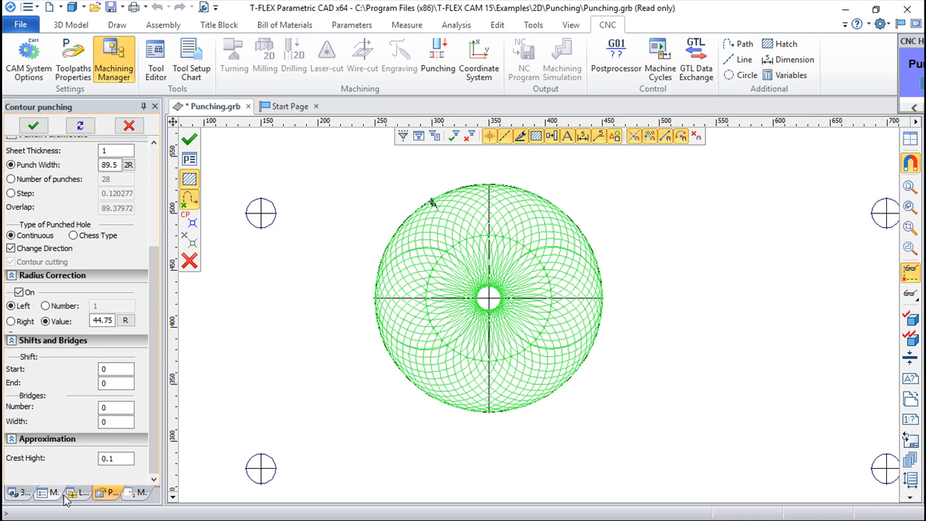
{"action": "scroll", "coordinate": [419, 249], "scroll_direction": "up", "scroll_amount": 2}
{"action": "scroll", "coordinate": [346, 243], "scroll_direction": "up", "scroll_amount": 2}
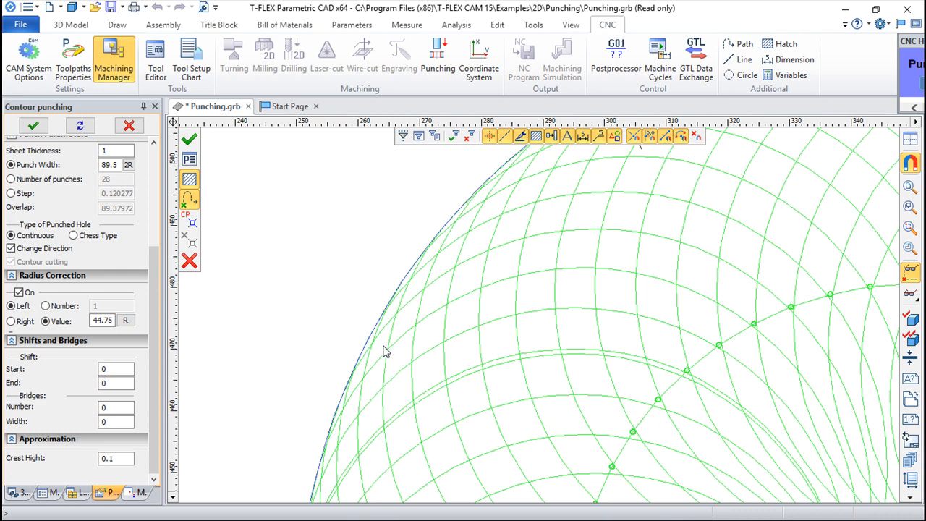
{"action": "scroll", "coordinate": [383, 350], "scroll_direction": "up", "scroll_amount": 2}
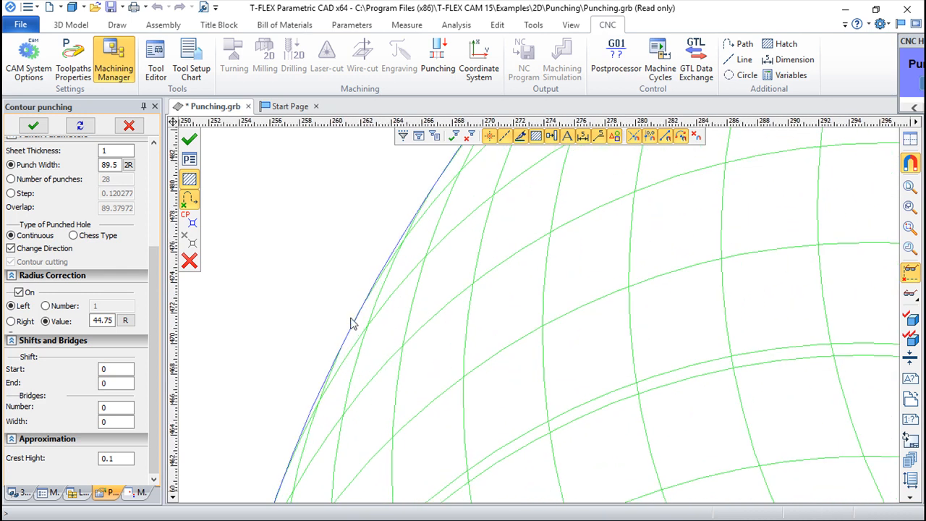
{"action": "scroll", "coordinate": [300, 325], "scroll_direction": "down", "scroll_amount": 5}
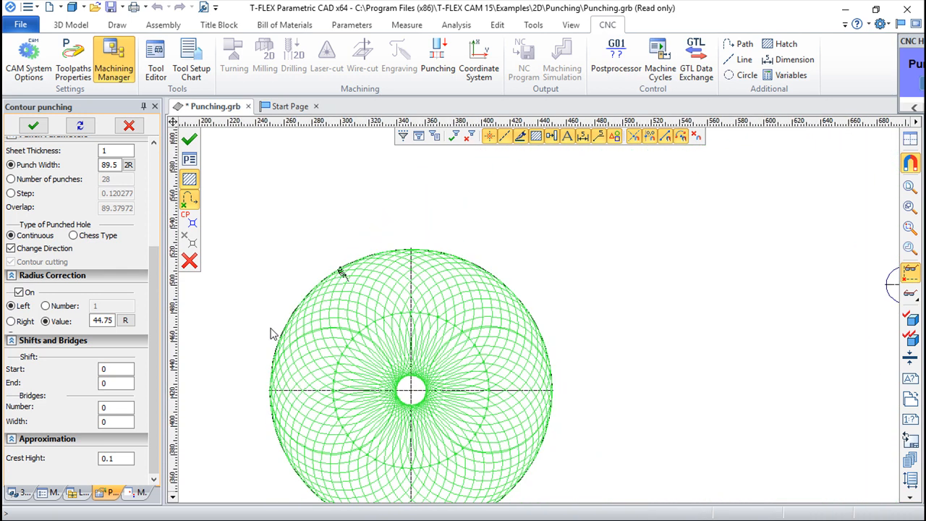
{"action": "left_click", "coordinate": [126, 457]}
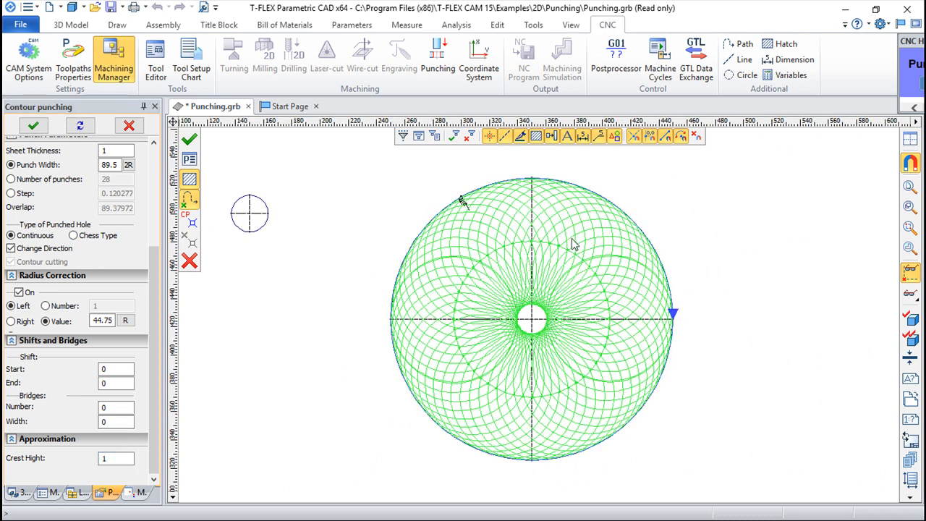
{"action": "left_click", "coordinate": [188, 139]}
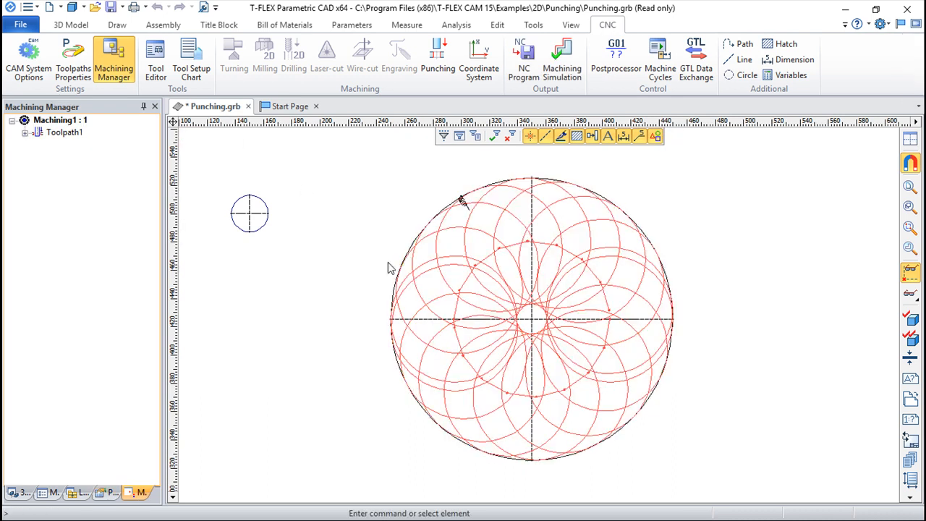
- Inspect the spacing of the punches along the edge of the left large circle
{"action": "scroll", "coordinate": [434, 244], "scroll_direction": "up", "scroll_amount": 5}
{"action": "middle_click_drag", "start_coordinate": [392, 238], "coordinate": [465, 299]}
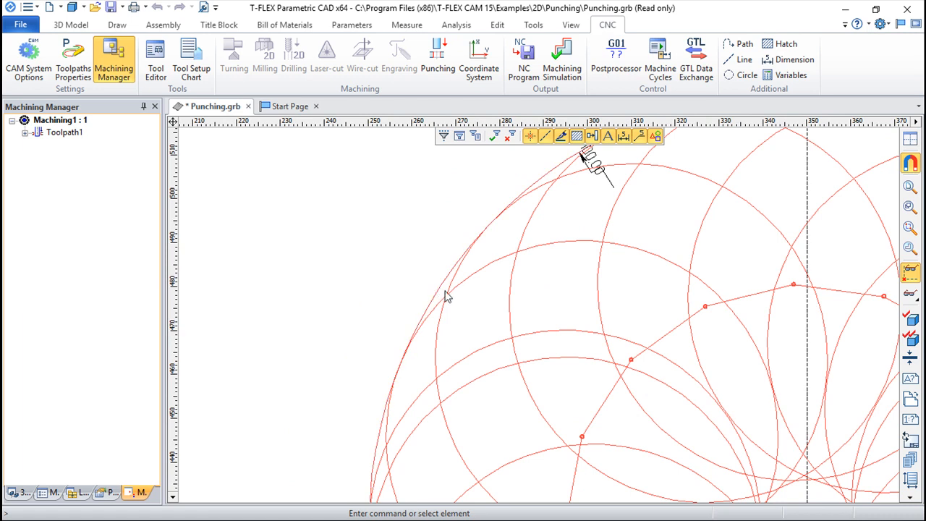
{"action": "scroll", "coordinate": [476, 329], "scroll_direction": "down", "scroll_amount": 3}
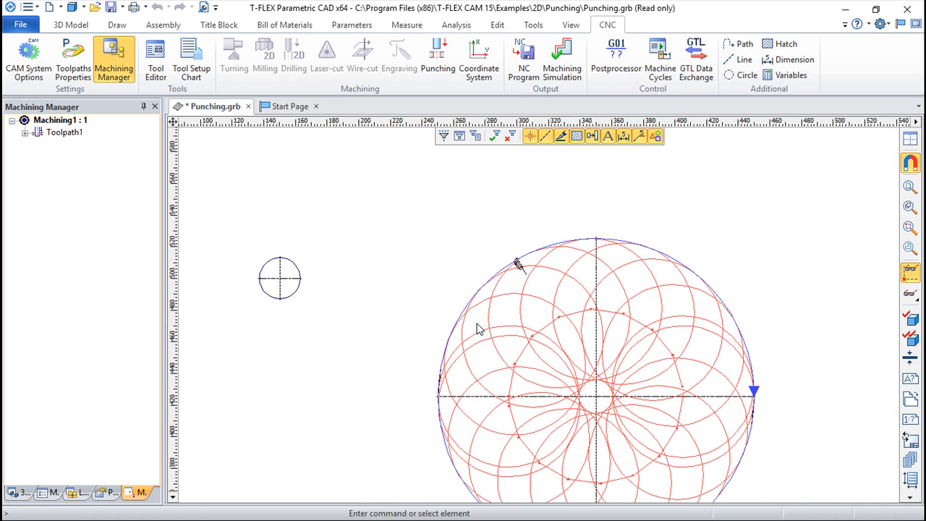
{"action": "scroll", "coordinate": [588, 342], "scroll_direction": "down", "scroll_amount": 2}
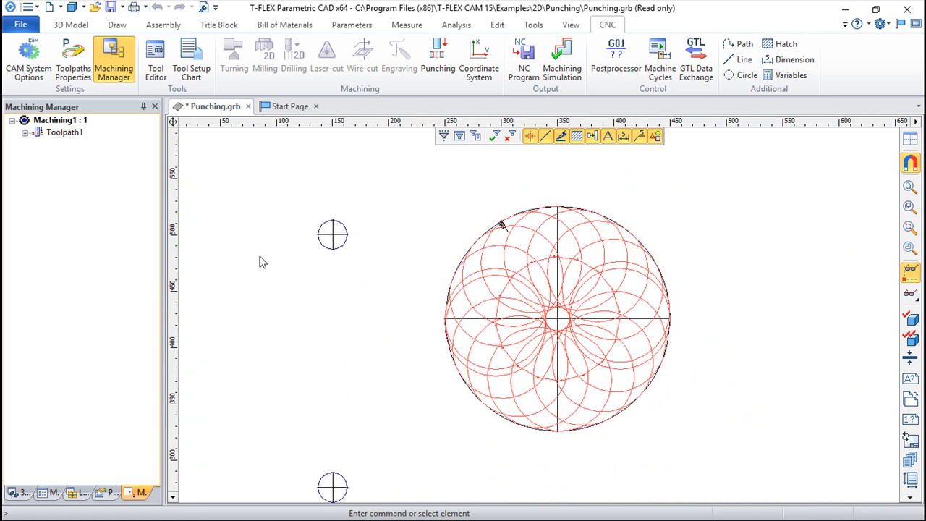
{"action": "scroll", "coordinate": [543, 351], "scroll_direction": "down", "scroll_amount": 3}
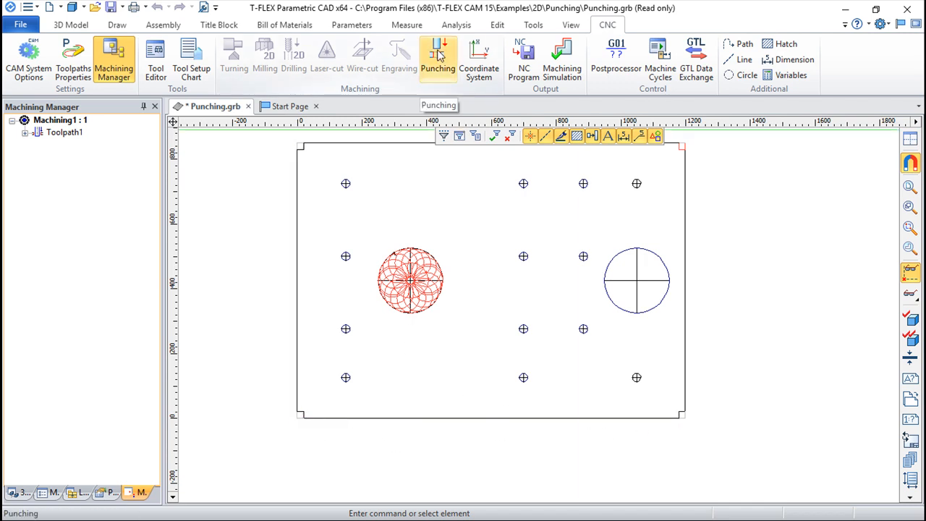
- Start a new contour punching toolpath along the lower edge line of the plate
{"action": "left_click", "coordinate": [437, 73]}
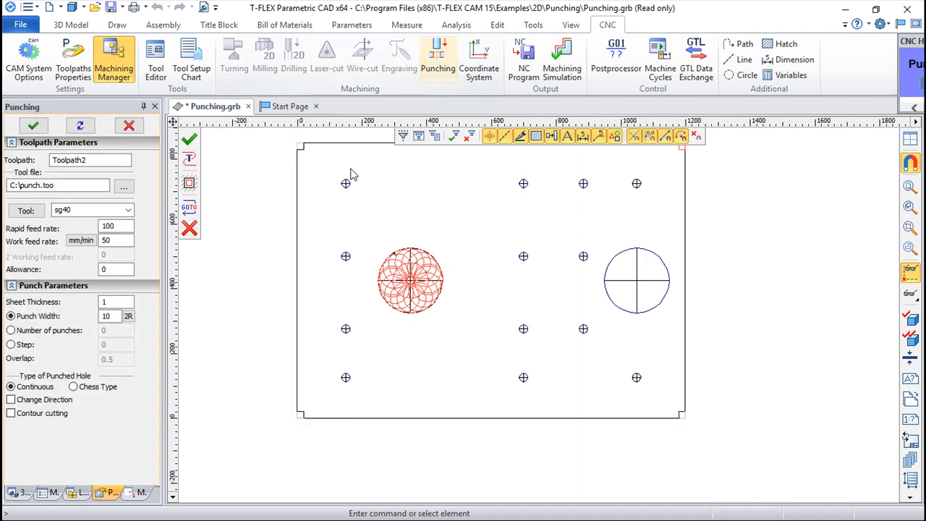
{"action": "left_click", "coordinate": [190, 185]}
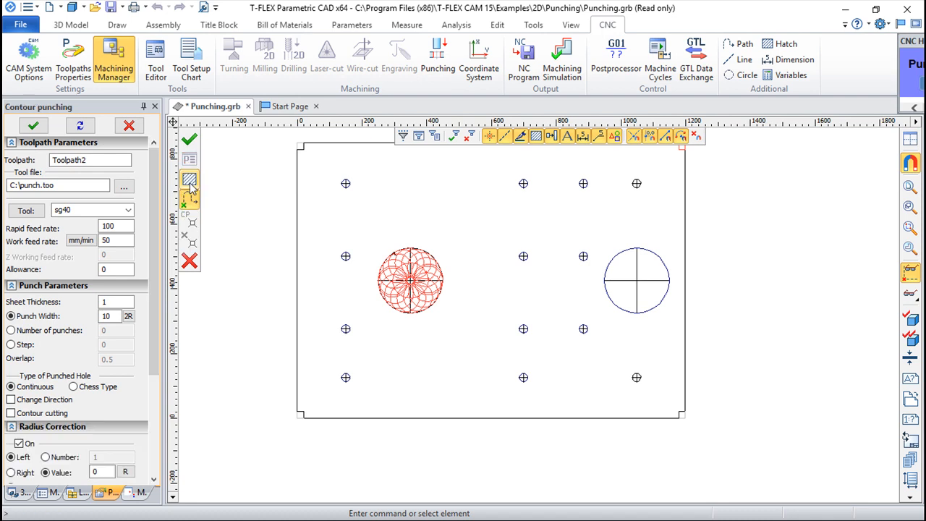
{"action": "left_click", "coordinate": [442, 422]}
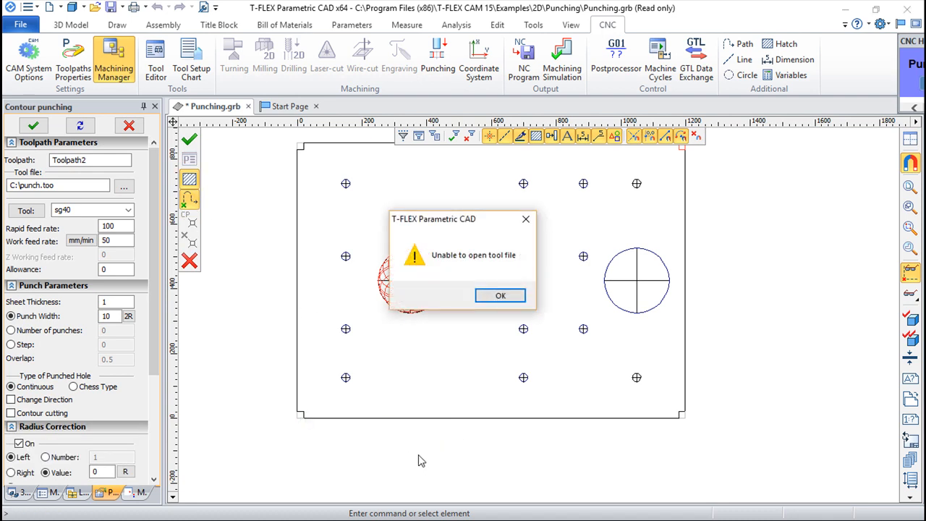
{"action": "left_click", "coordinate": [501, 296]}
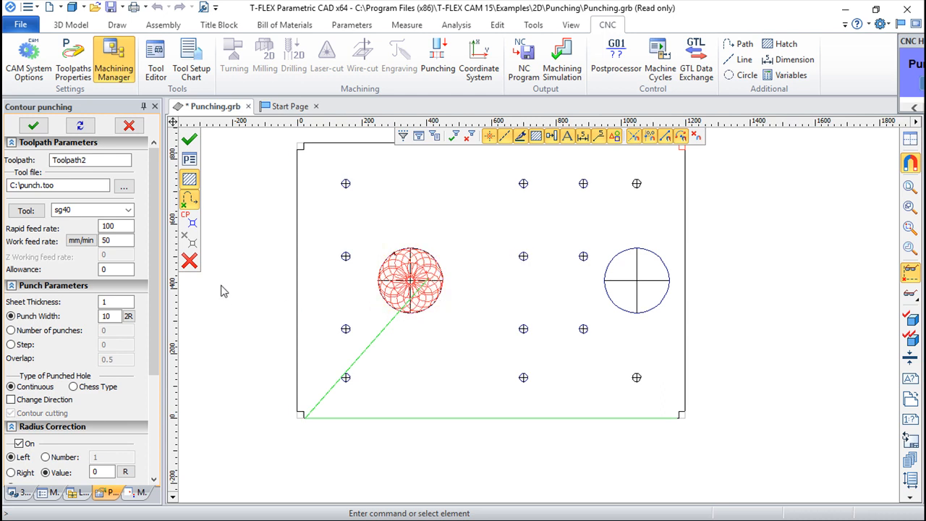
- Load the tool file Punching.too for the edge toolpath and select the tool 18(sg40)
{"action": "left_click", "coordinate": [123, 188]}
{"action": "double_click", "coordinate": [448, 106]}
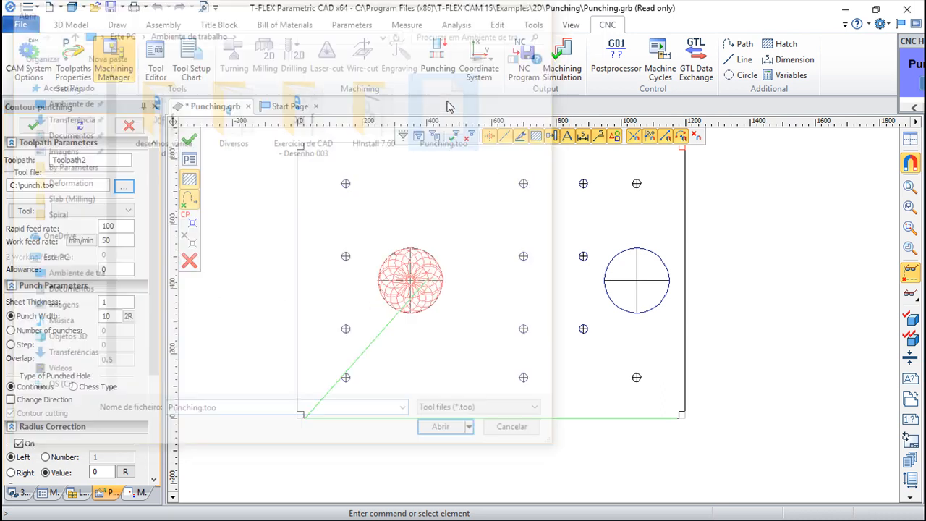
{"action": "left_click", "coordinate": [128, 210]}
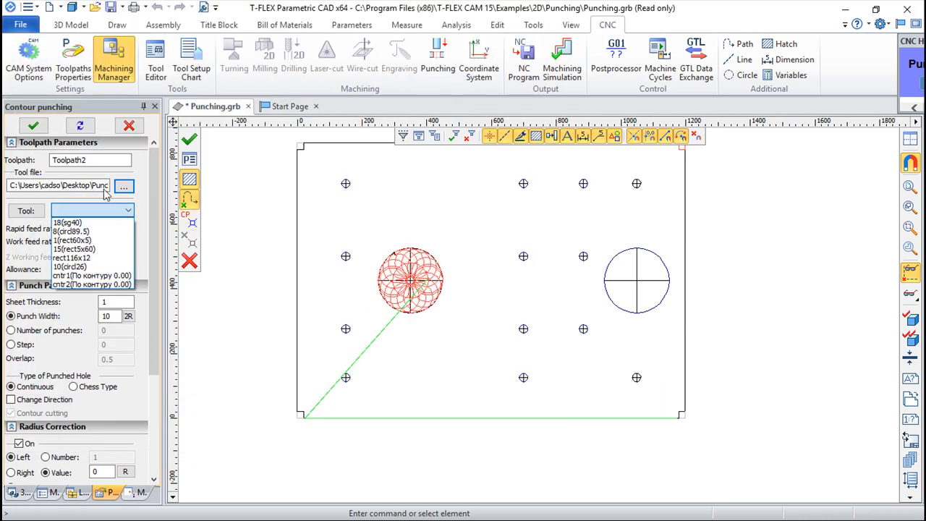
{"action": "left_click", "coordinate": [70, 223]}
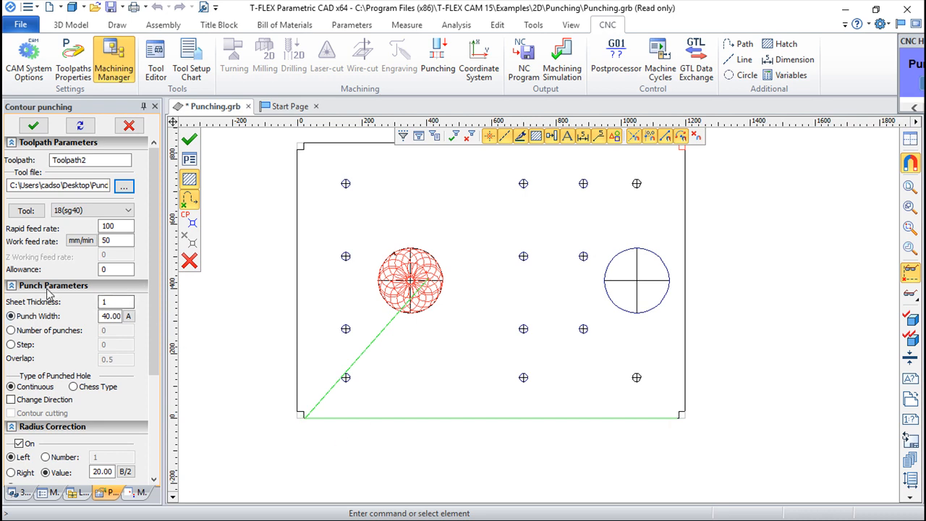
- Set the edge toolpath's start shift to 50 and its end shift to 30
{"action": "left_click_drag", "start_coordinate": [154, 277], "coordinate": [162, 432]}
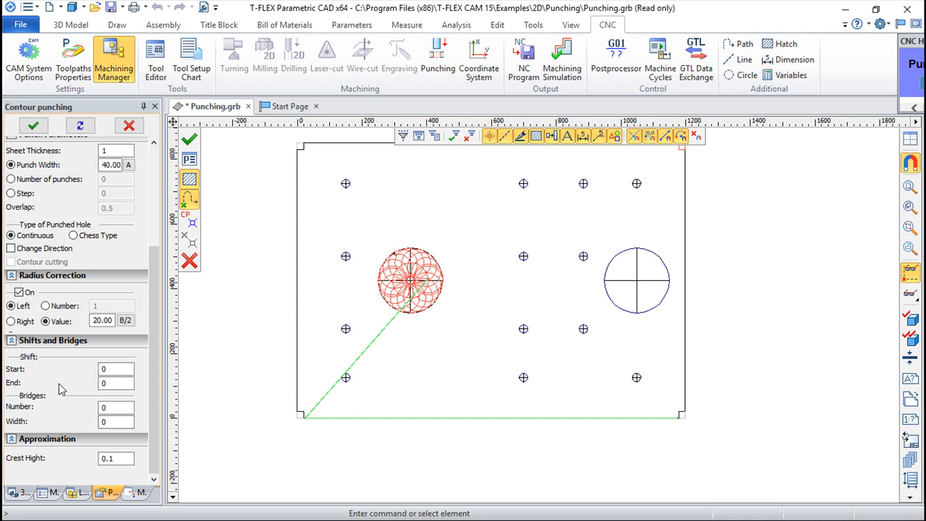
{"action": "double_click", "coordinate": [114, 369]}
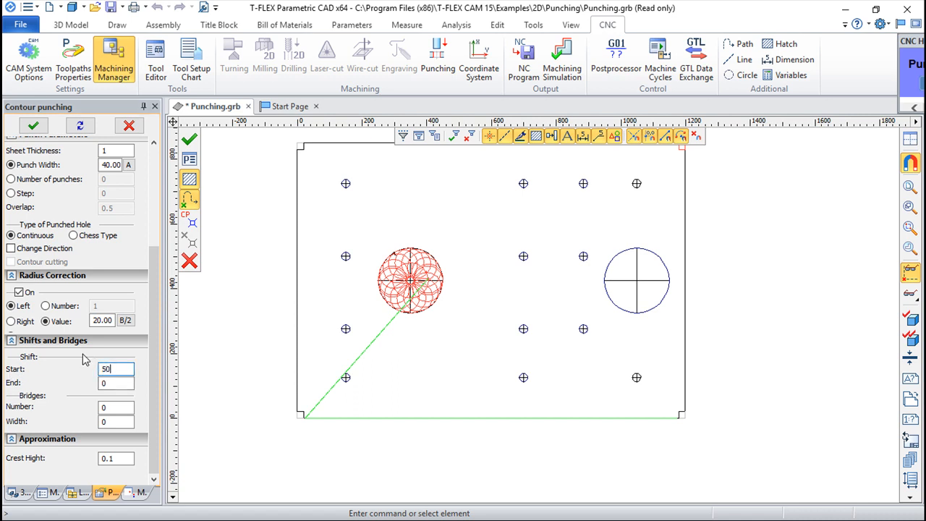
{"action": "key", "text": "Tab"}
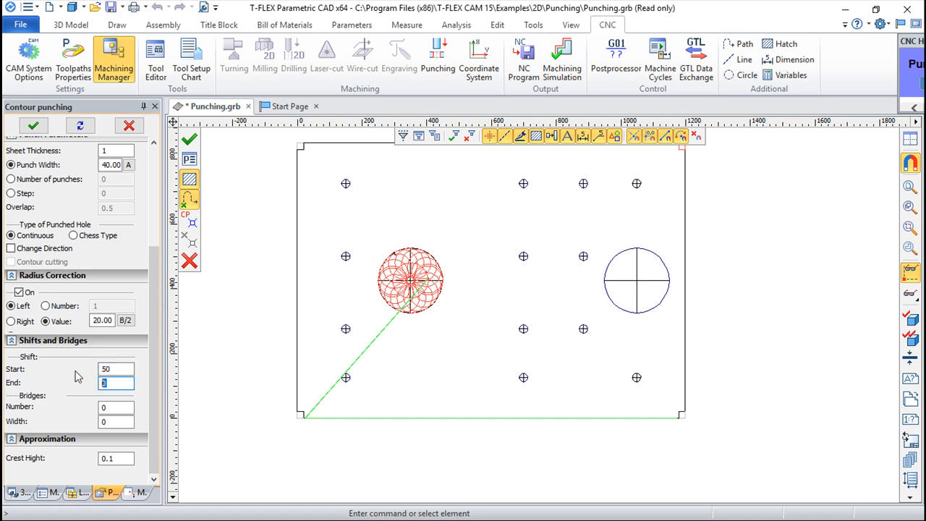
{"action": "key", "text": "Return"}
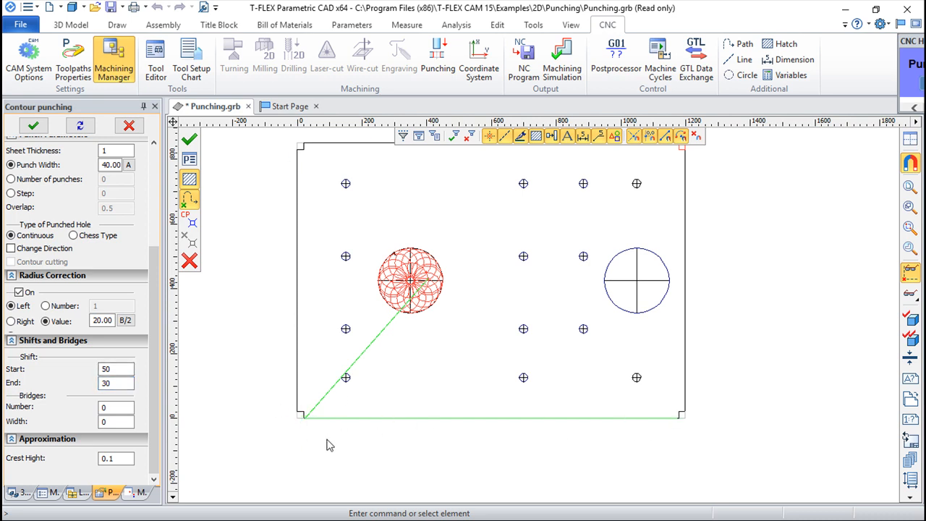
- Set 2 bridges with a width of 100 and create the plate edge's punching toolpath
{"action": "left_click", "coordinate": [120, 408]}
{"action": "left_click", "coordinate": [105, 421]}
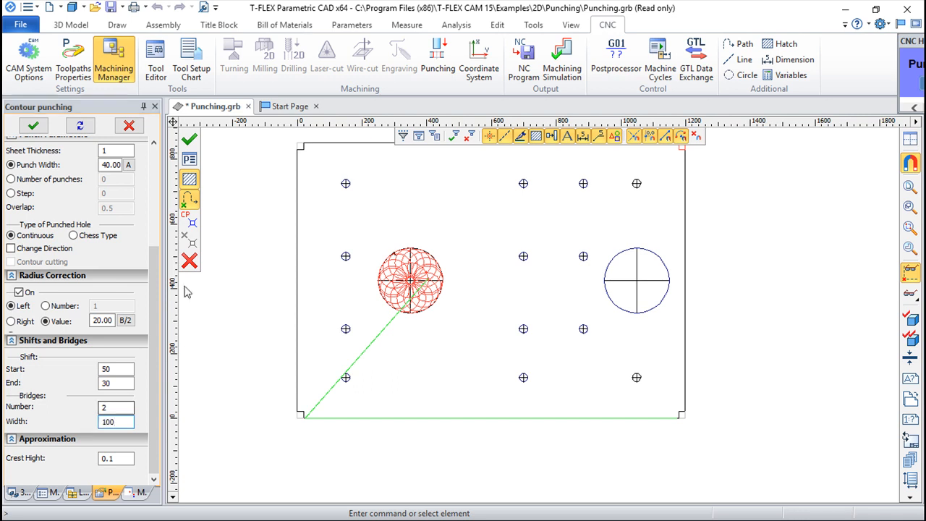
{"action": "left_click", "coordinate": [189, 140]}
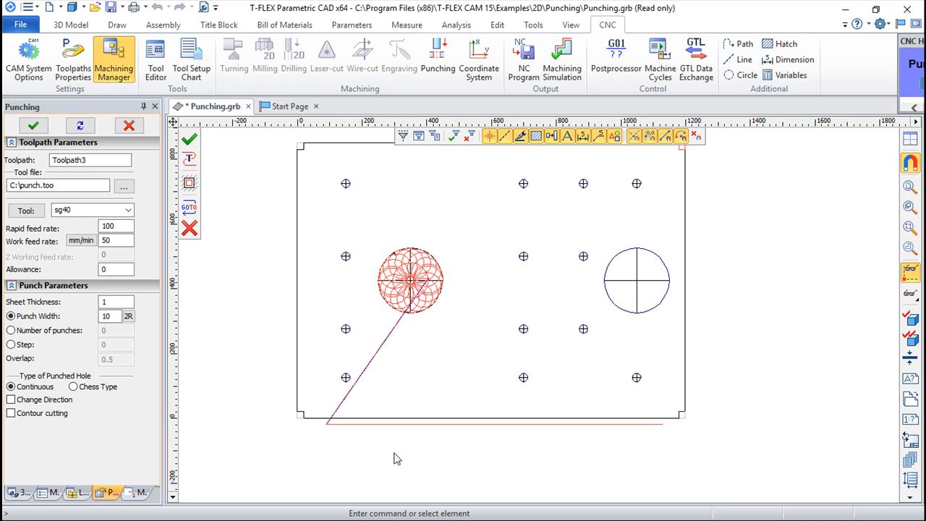
- Open the machining simulation and examine the punch positions and bridge gaps along the plate's edge in 3D
{"action": "left_click", "coordinate": [562, 62]}
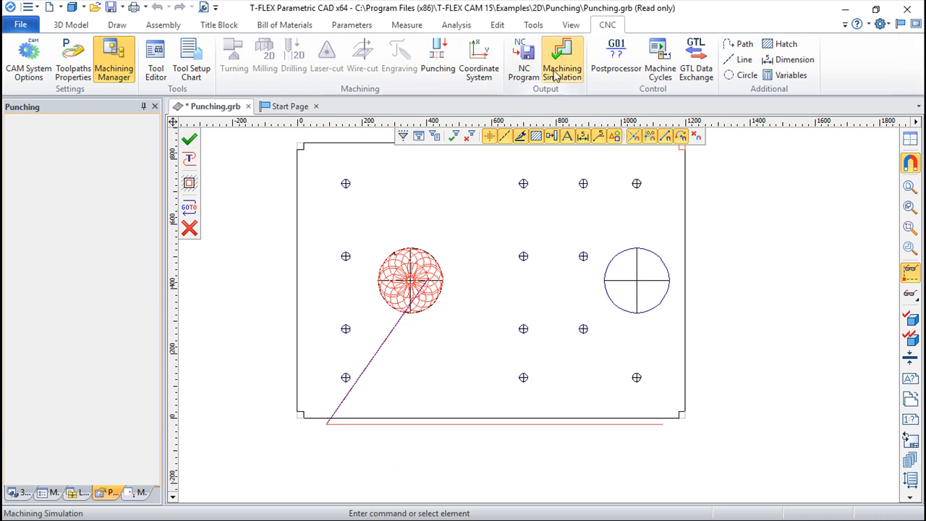
{"action": "scroll", "coordinate": [588, 354], "scroll_direction": "up", "scroll_amount": 6}
{"action": "scroll", "coordinate": [536, 367], "scroll_direction": "down", "scroll_amount": 4}
{"action": "left_click_drag", "start_coordinate": [511, 354], "coordinate": [461, 269]}
{"action": "scroll", "coordinate": [431, 282], "scroll_direction": "up", "scroll_amount": 5}
{"action": "scroll", "coordinate": [391, 316], "scroll_direction": "down", "scroll_amount": 1}
{"action": "scroll", "coordinate": [433, 344], "scroll_direction": "down", "scroll_amount": 1}
{"action": "middle_click_drag", "start_coordinate": [570, 337], "coordinate": [518, 307]}
{"action": "left_click_drag", "start_coordinate": [549, 238], "coordinate": [554, 237]}
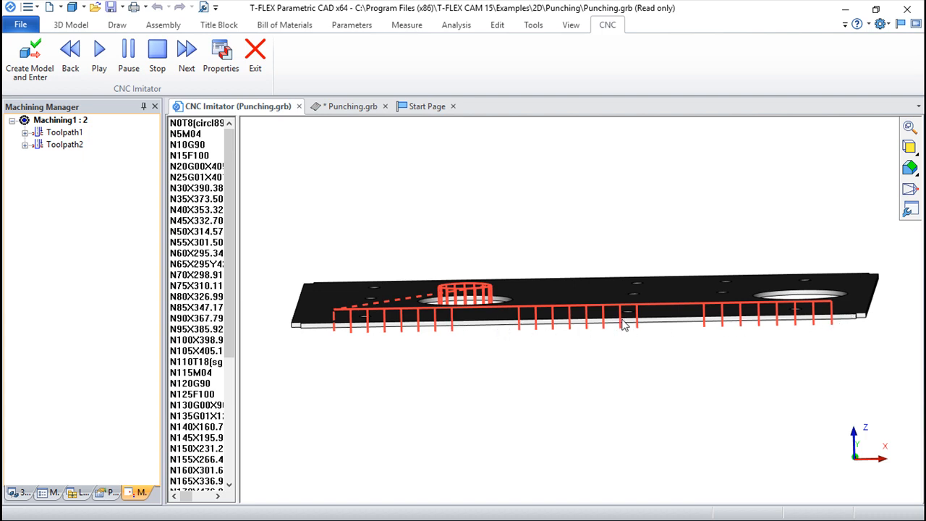
{"action": "left_click_drag", "start_coordinate": [634, 361], "coordinate": [689, 382]}
{"action": "left_click_drag", "start_coordinate": [420, 407], "coordinate": [504, 399]}
{"action": "left_click_drag", "start_coordinate": [742, 430], "coordinate": [648, 370]}
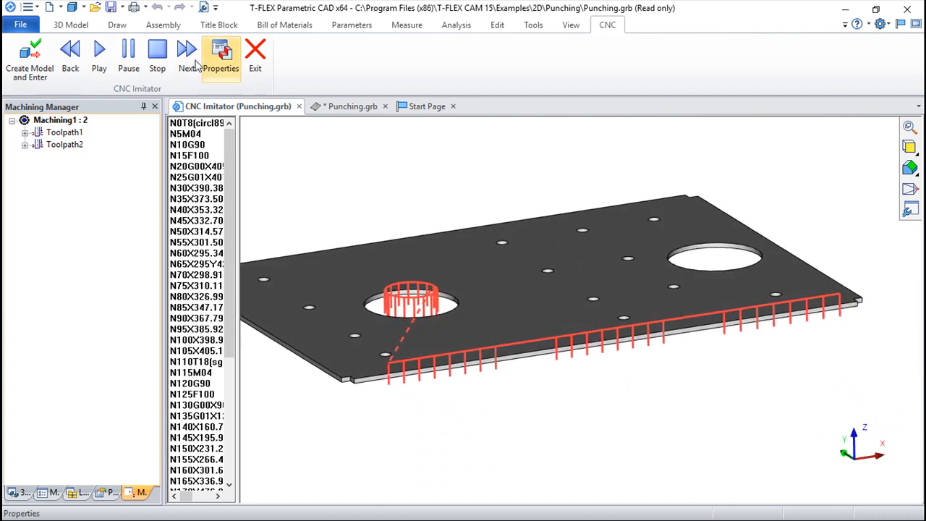
- Play the punching simulation of the large circle and the plate edge, and exit the simulator
{"action": "left_click", "coordinate": [94, 60]}
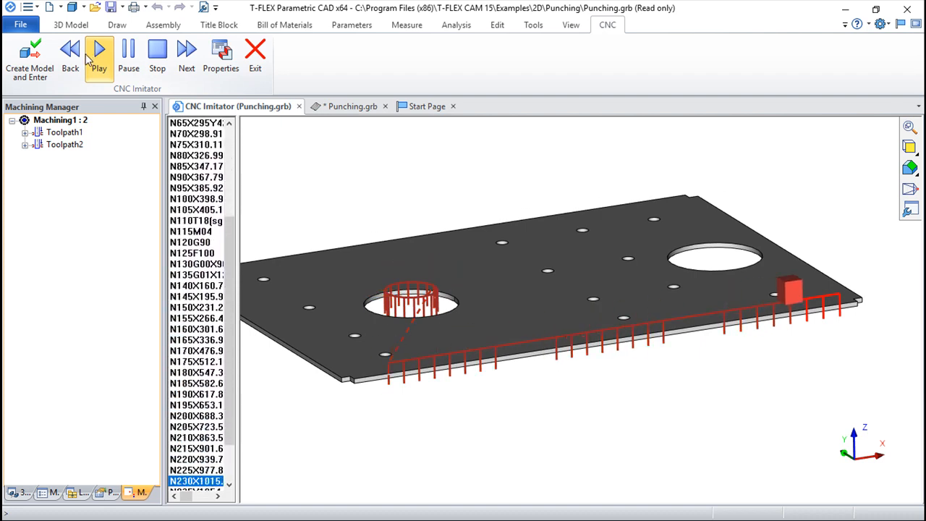
{"action": "left_click", "coordinate": [255, 52]}
{"action": "scroll", "coordinate": [403, 357], "scroll_direction": "down", "scroll_amount": 2}
{"action": "scroll", "coordinate": [375, 344], "scroll_direction": "up", "scroll_amount": 1}
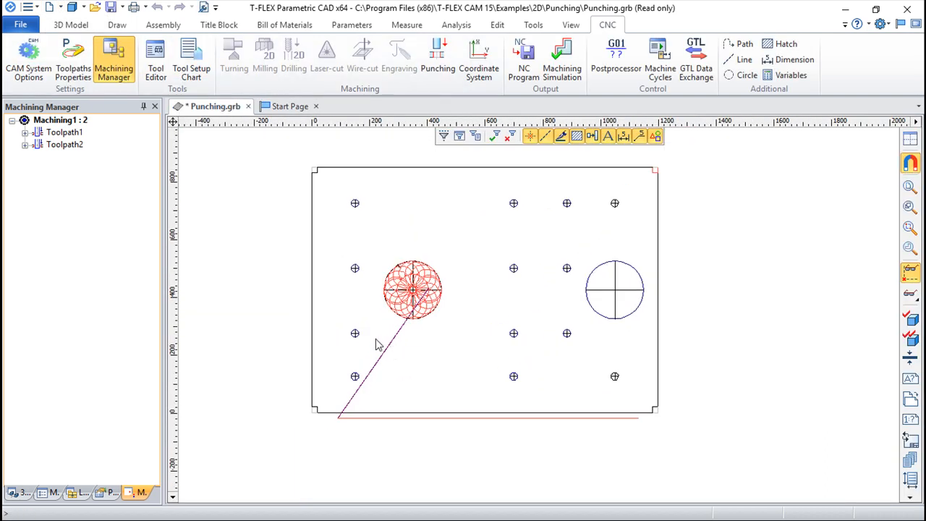
{"action": "scroll", "coordinate": [504, 256], "scroll_direction": "up", "scroll_amount": 1}
{"action": "middle_click_drag", "start_coordinate": [487, 252], "coordinate": [502, 263]}
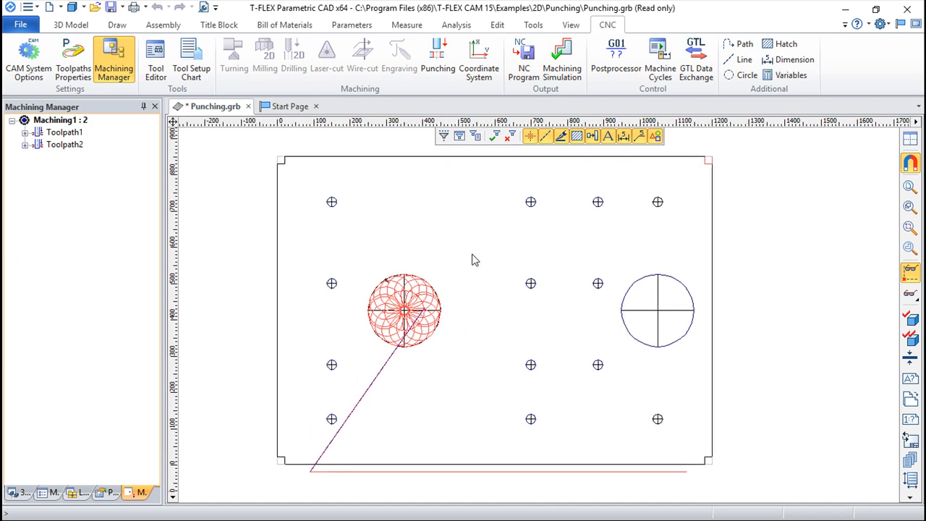